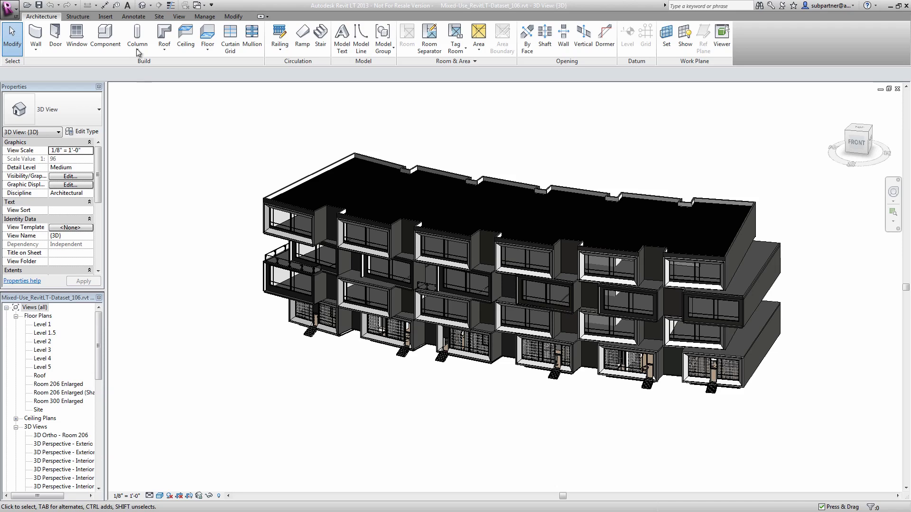
# - Link the Revit model Building Base.rvt into the project with Auto - Origin to Origin positioning
pyautogui.click(106, 17)
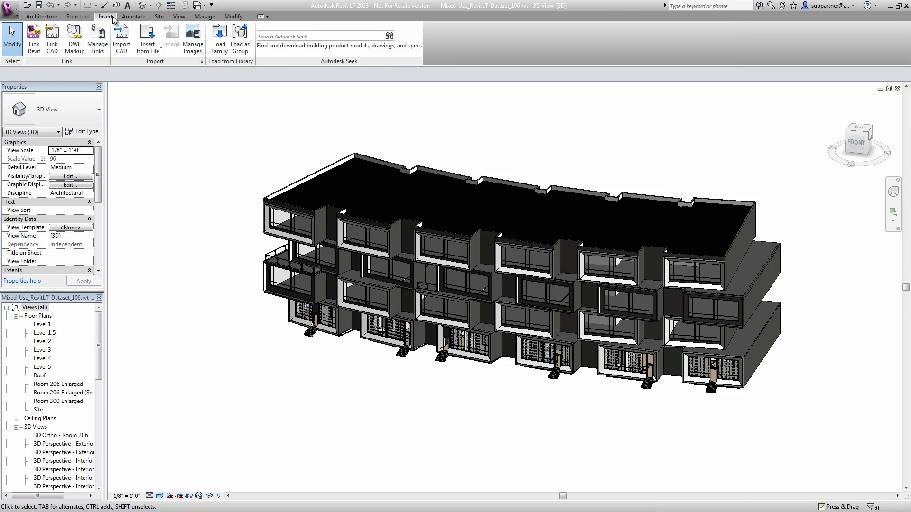
pyautogui.click(36, 50)
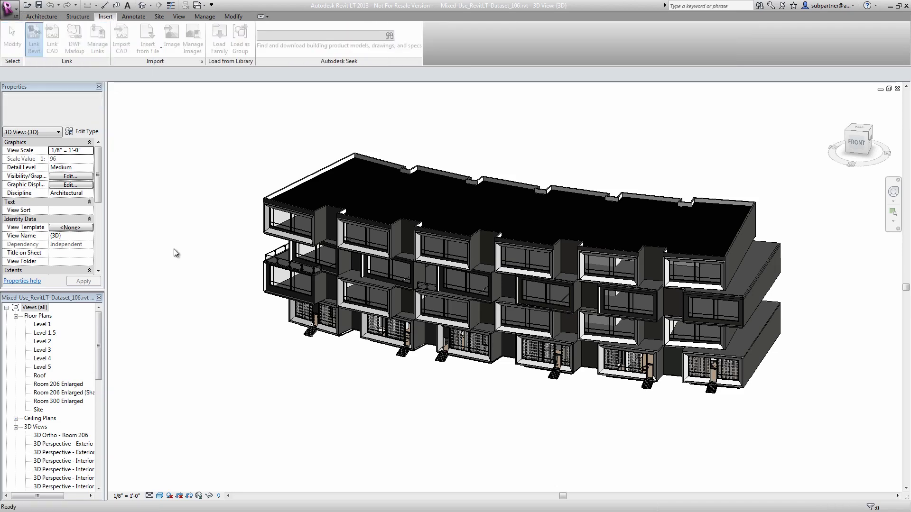
pyautogui.click(368, 190)
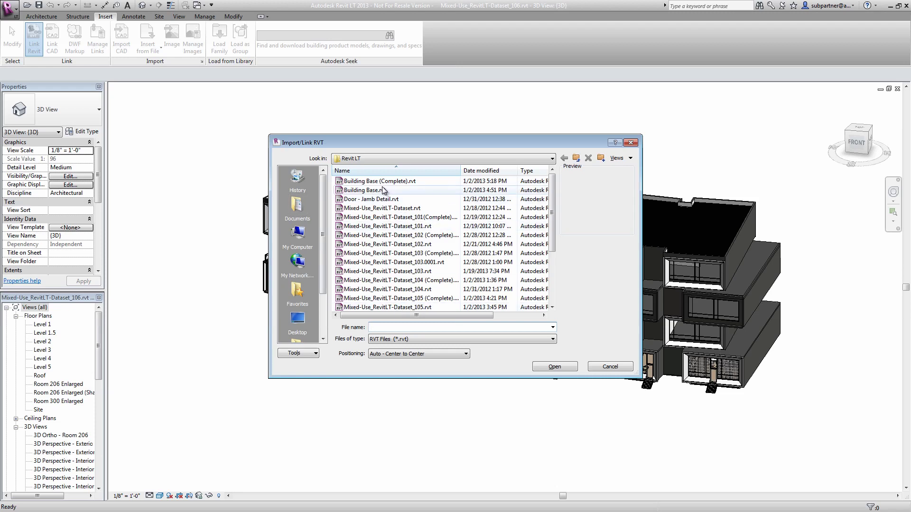
pyautogui.click(455, 354)
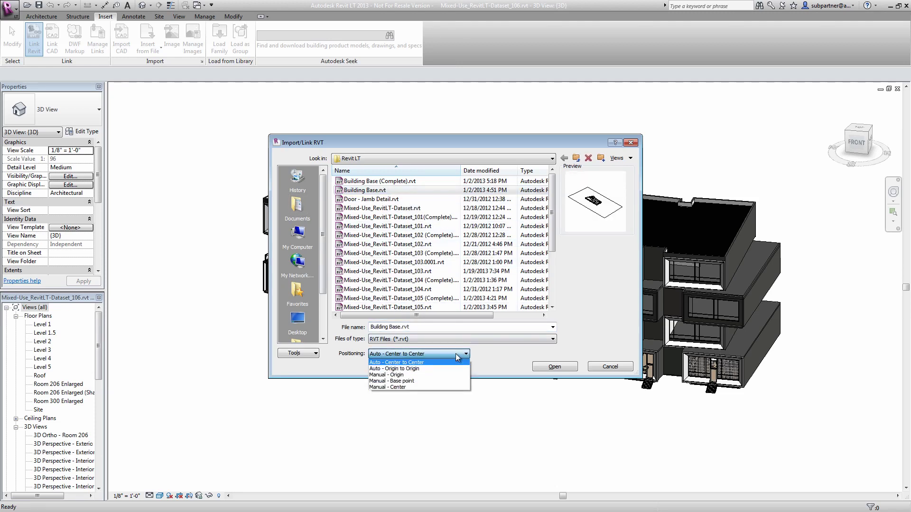
pyautogui.click(410, 369)
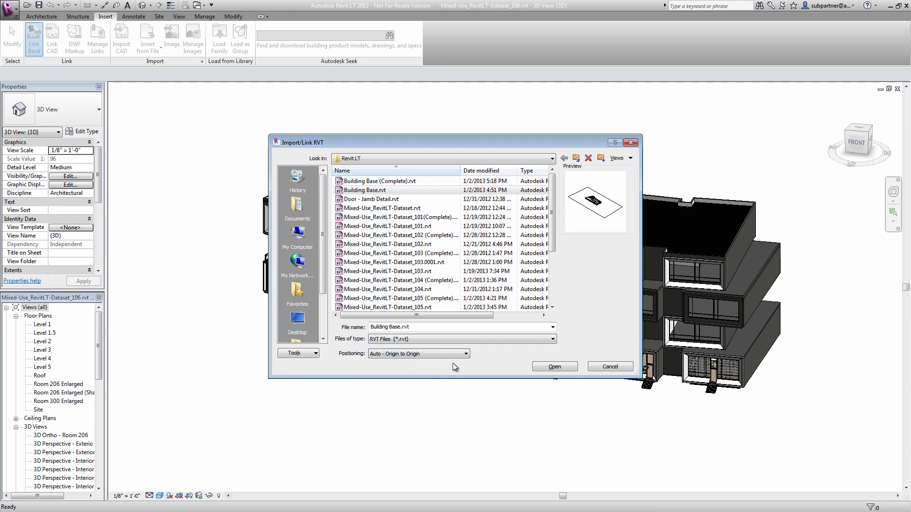
pyautogui.click(538, 366)
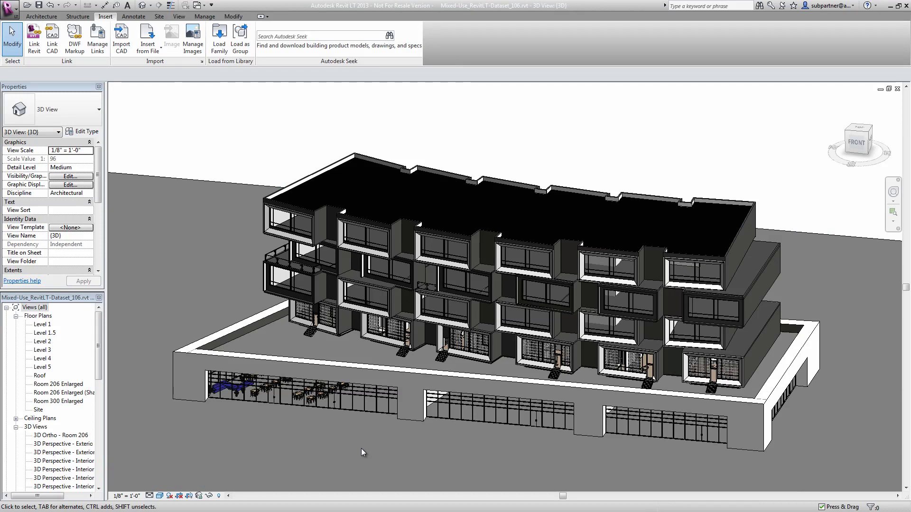
# - Select the linked Building Base model to inspect its full extent in the 3D view, and clear the selection
pyautogui.click(248, 360)
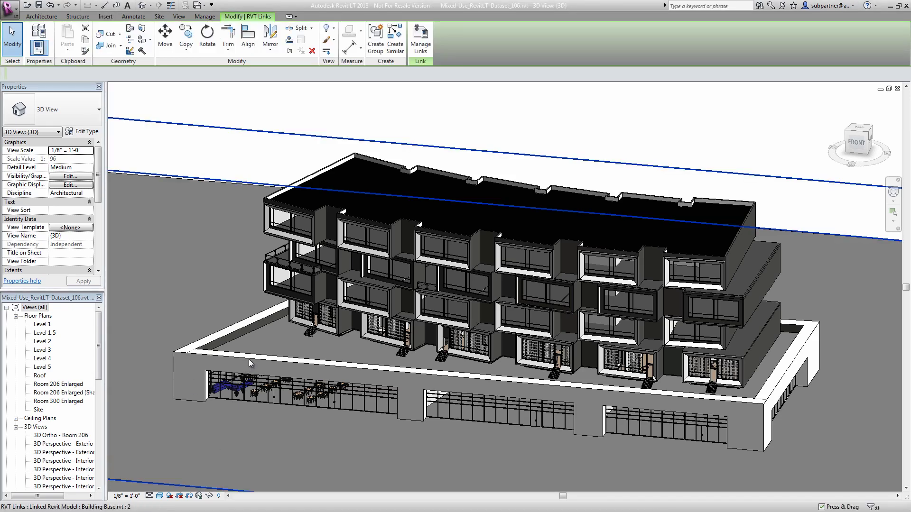
pyautogui.scroll(-2, 279, 380)
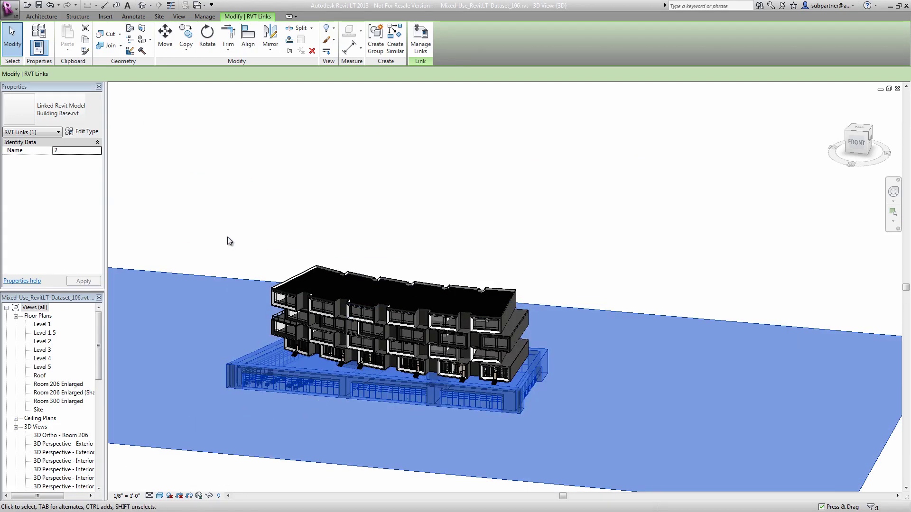
pyautogui.click(229, 220)
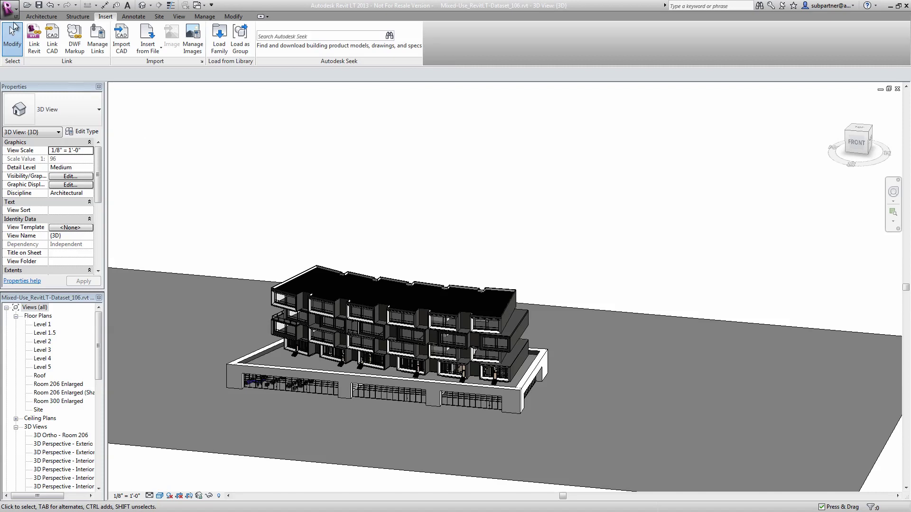
# - Close the Mixed-Use_RevitLT-Dataset_106 project with its changes saved, and open Building Base.rvt
pyautogui.click(10, 8)
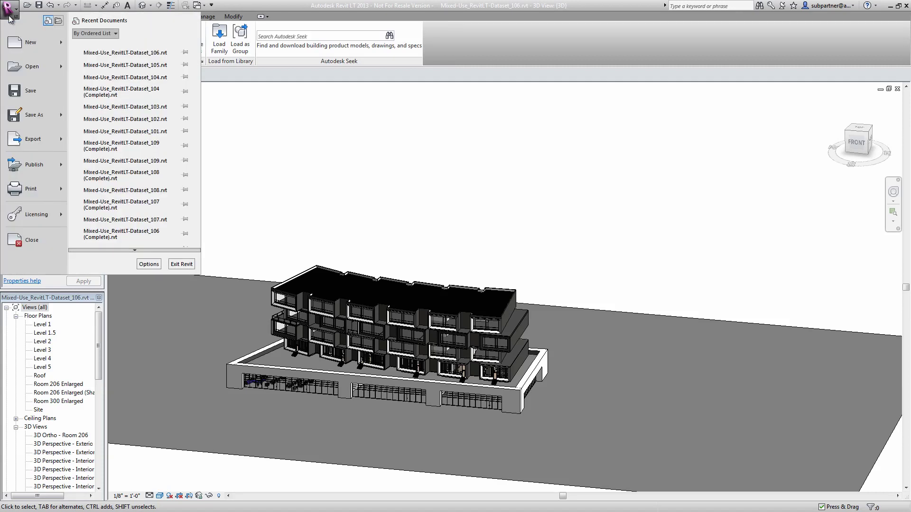
pyautogui.click(31, 242)
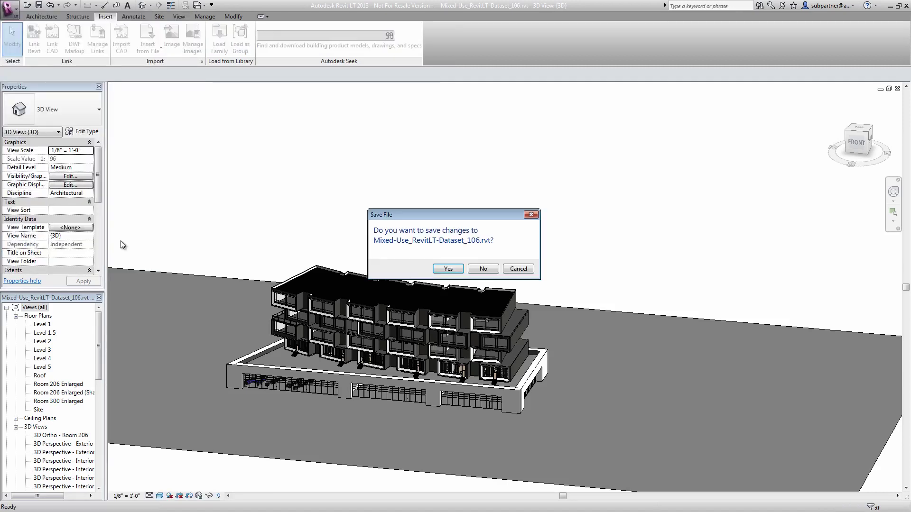
pyautogui.click(454, 271)
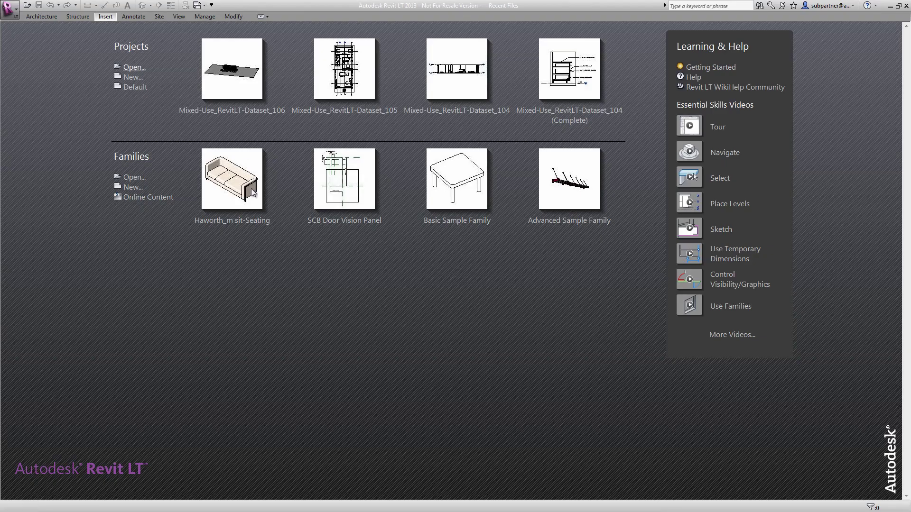
pyautogui.click(134, 67)
pyautogui.click(379, 195)
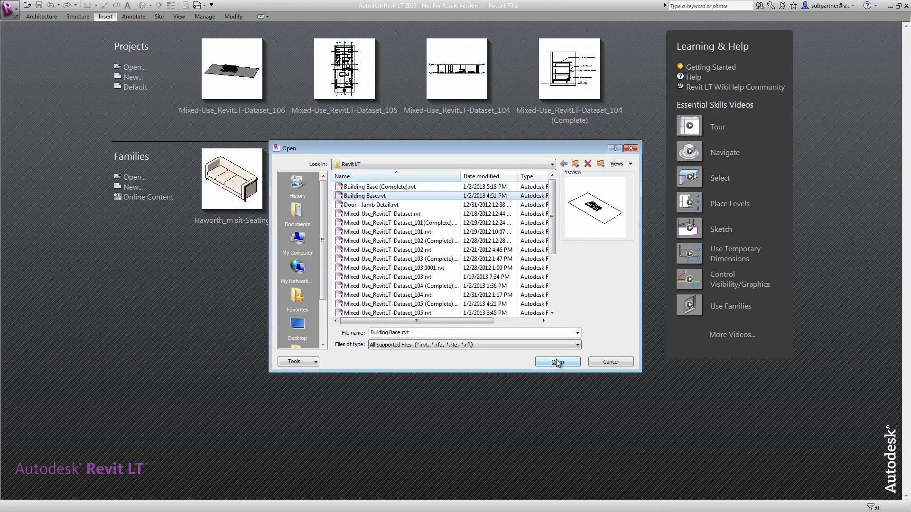
pyautogui.click(557, 362)
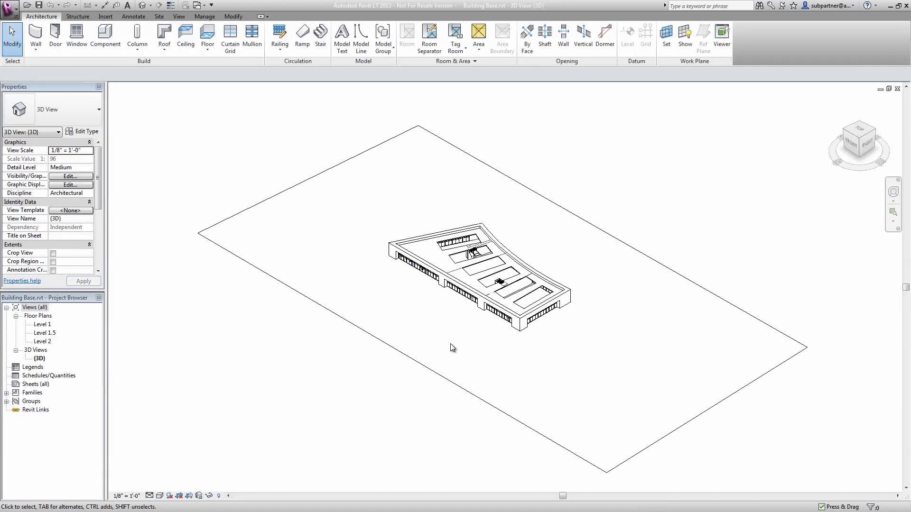
# - Draw an S-shaped Basic Wall of two chained arcs on Level 1 along the front of the base building
pyautogui.scroll(3, 406, 280)
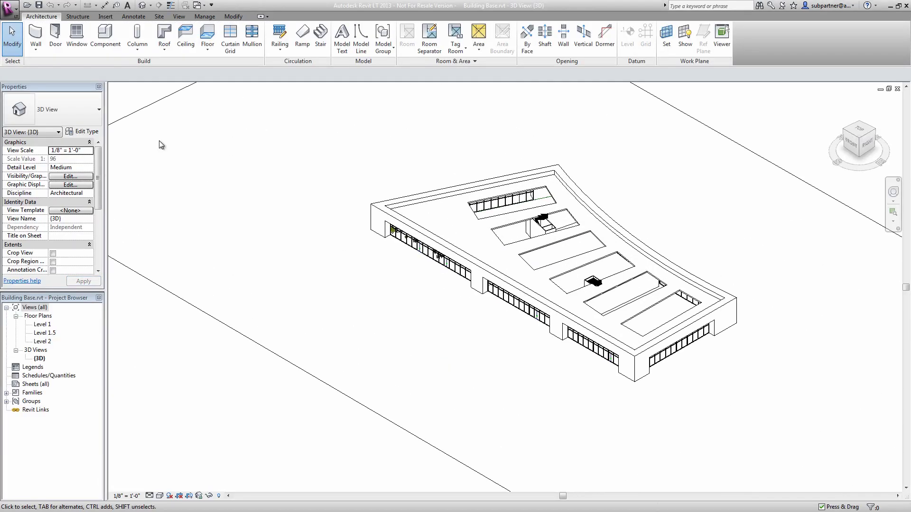
pyautogui.click(35, 34)
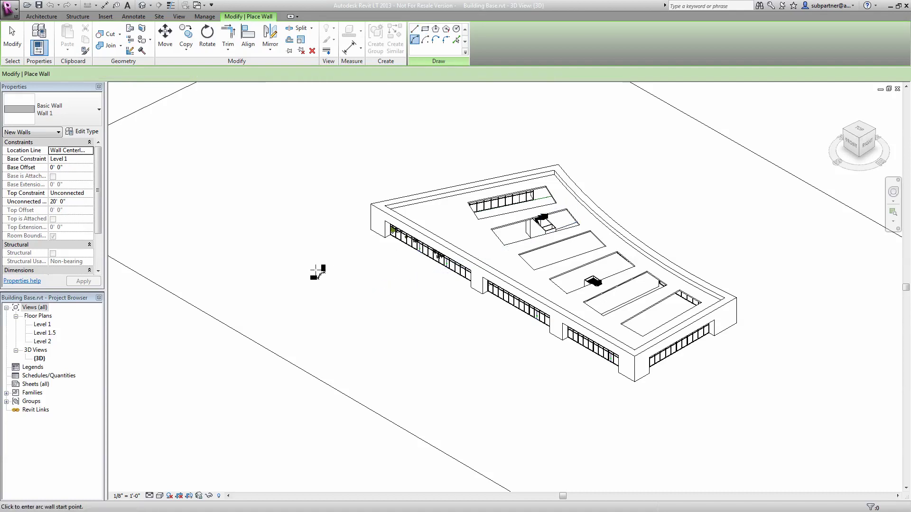
pyautogui.click(322, 249)
pyautogui.click(439, 329)
pyautogui.click(400, 318)
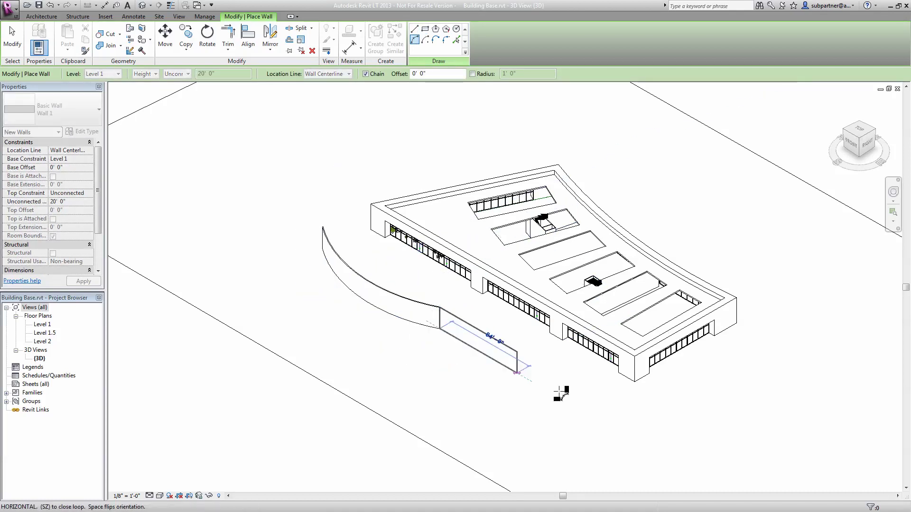
pyautogui.click(561, 407)
pyautogui.click(530, 368)
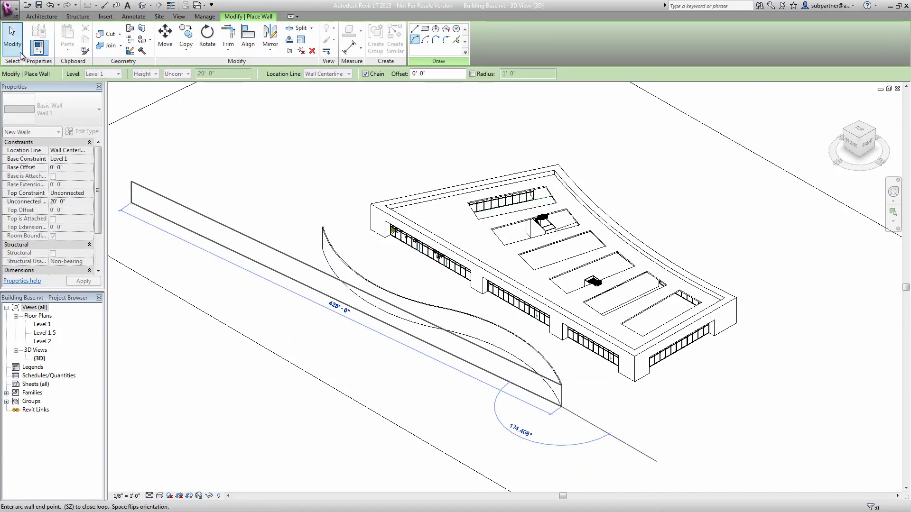
pyautogui.click(21, 54)
# - Set the unconnected height of both curved wall segments to 5'
pyautogui.moveTo(441, 351); pyautogui.dragTo(254, 295)
pyautogui.click(75, 200)
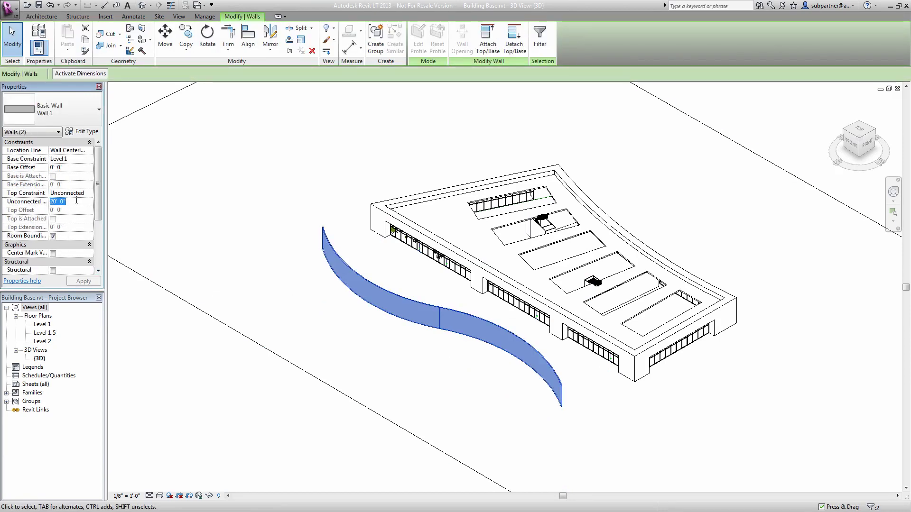
pyautogui.write('5')
pyautogui.click(83, 281)
pyautogui.click(434, 384)
# - Close Building Base.rvt with its changes saved, and reopen the Mixed-Use_RevitLT-Dataset_106 project
pyautogui.click(10, 17)
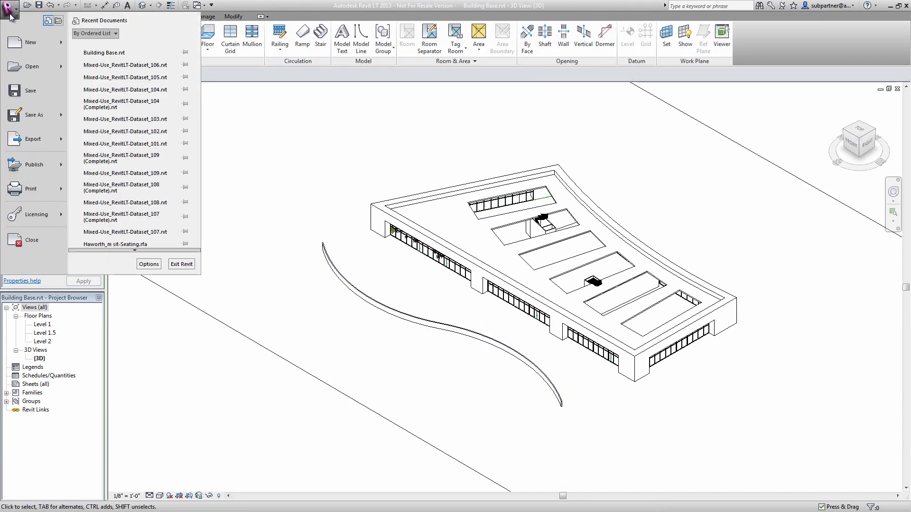
pyautogui.click(50, 237)
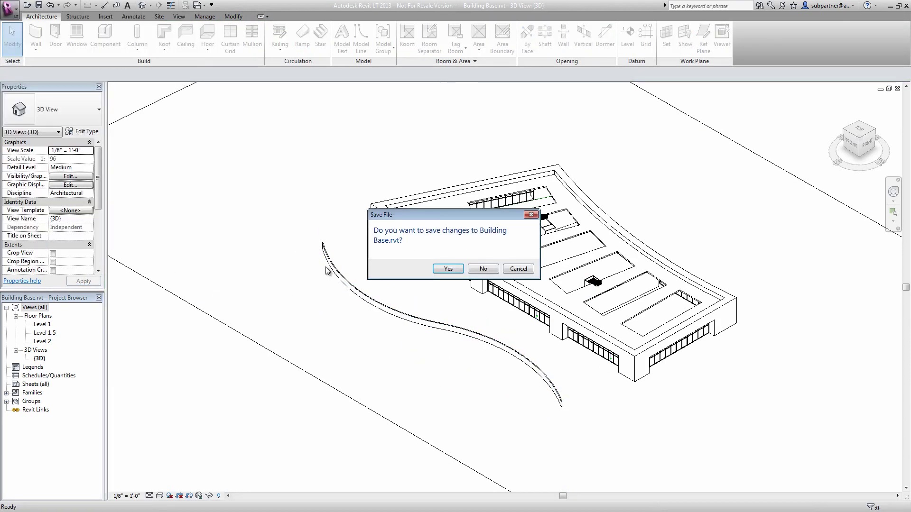
pyautogui.click(448, 268)
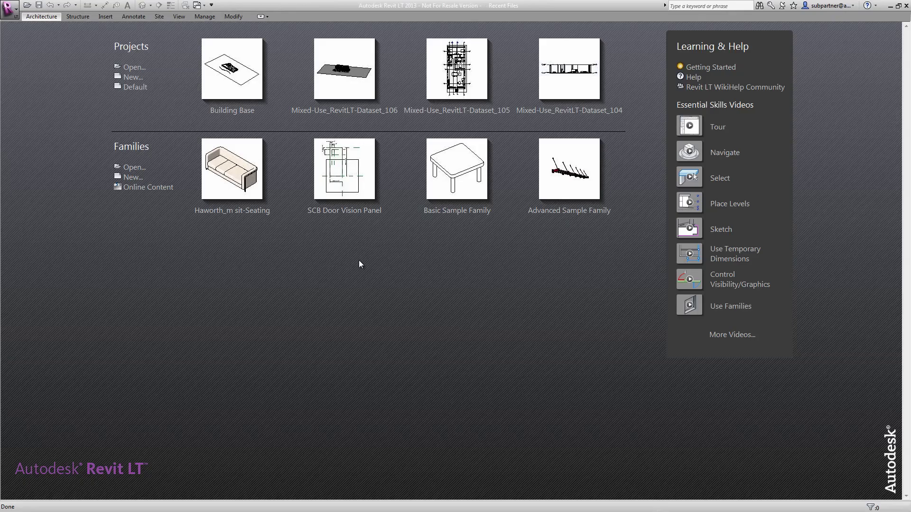
pyautogui.click(323, 81)
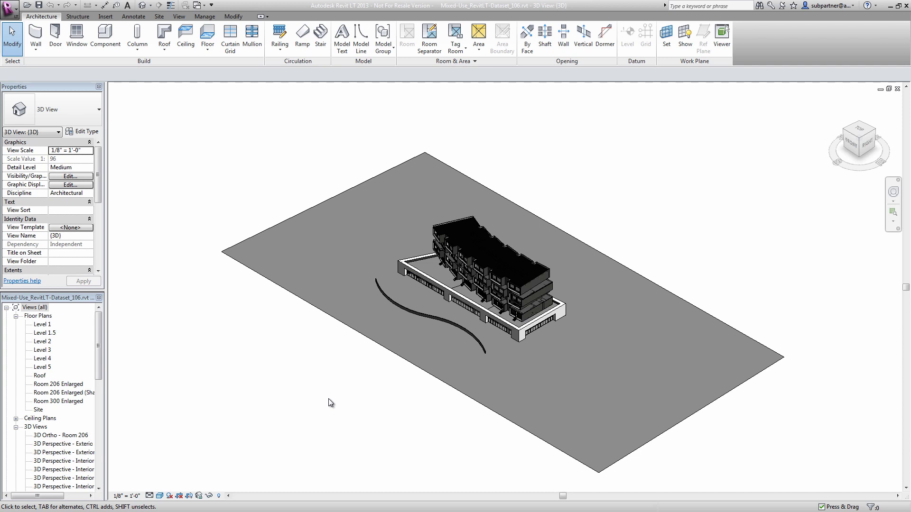
# - Review the Building Base.rvt link in Manage Links, including the Reload From file choice and the CAD Formats listing, without changing anything
pyautogui.click(104, 16)
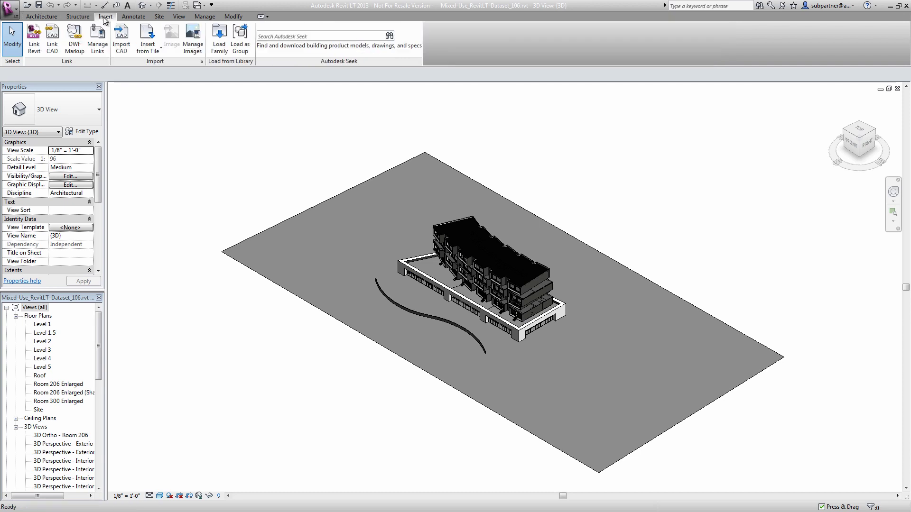
pyautogui.click(97, 55)
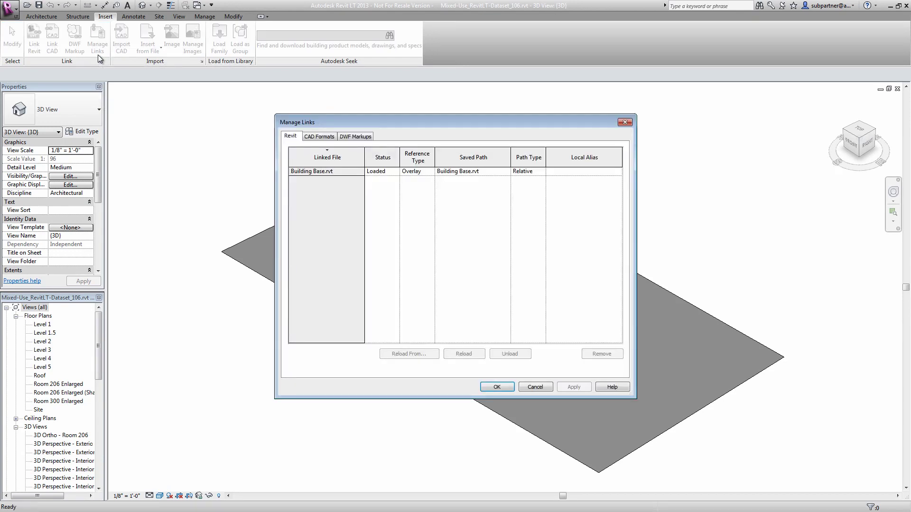
pyautogui.click(338, 172)
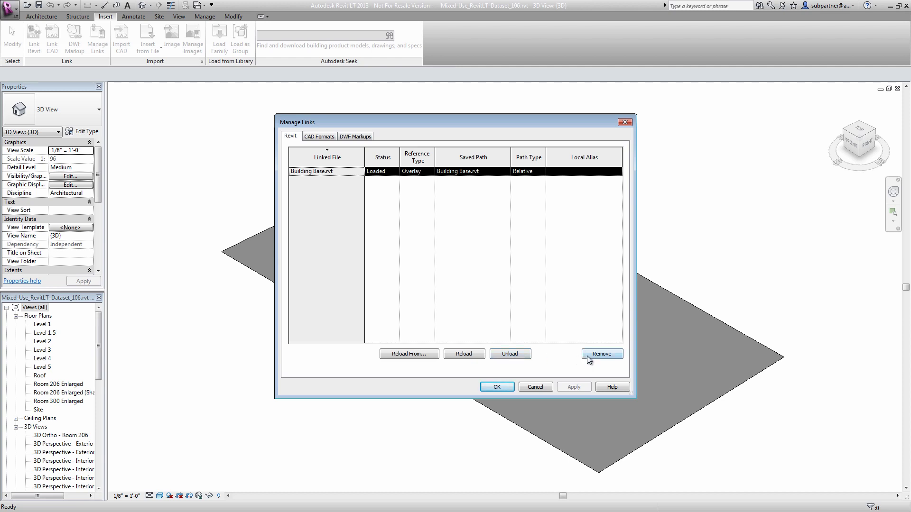
pyautogui.click(431, 357)
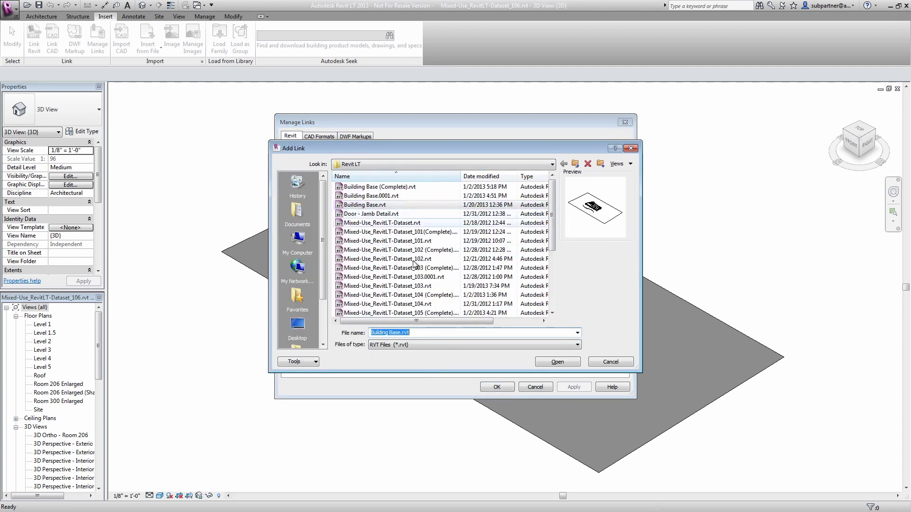
pyautogui.click(604, 363)
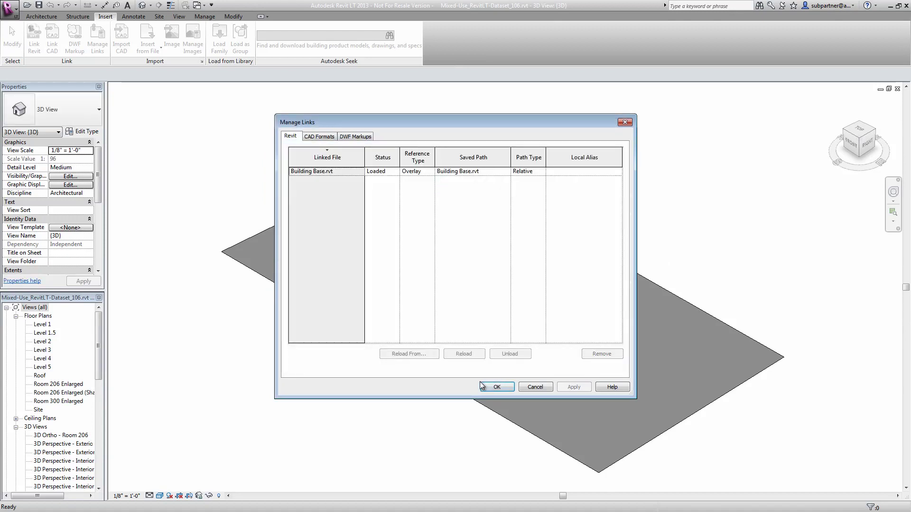
pyautogui.click(498, 387)
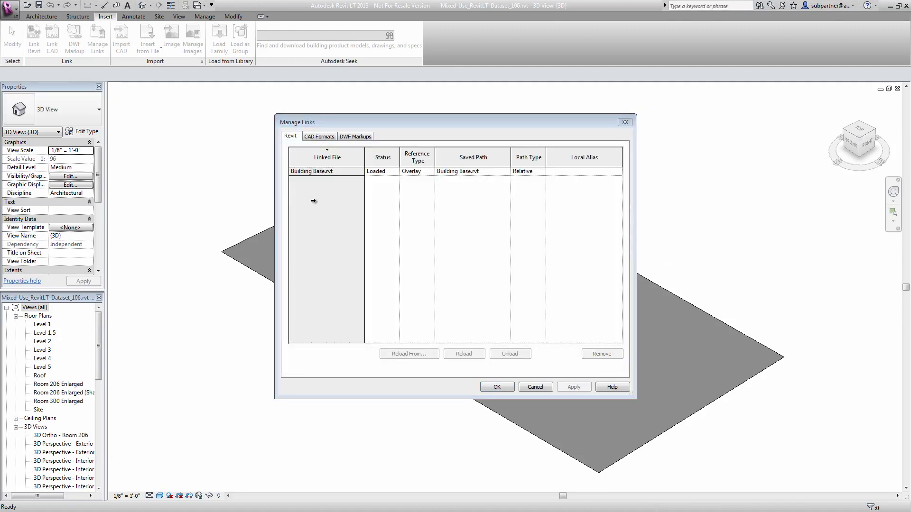
pyautogui.click(317, 137)
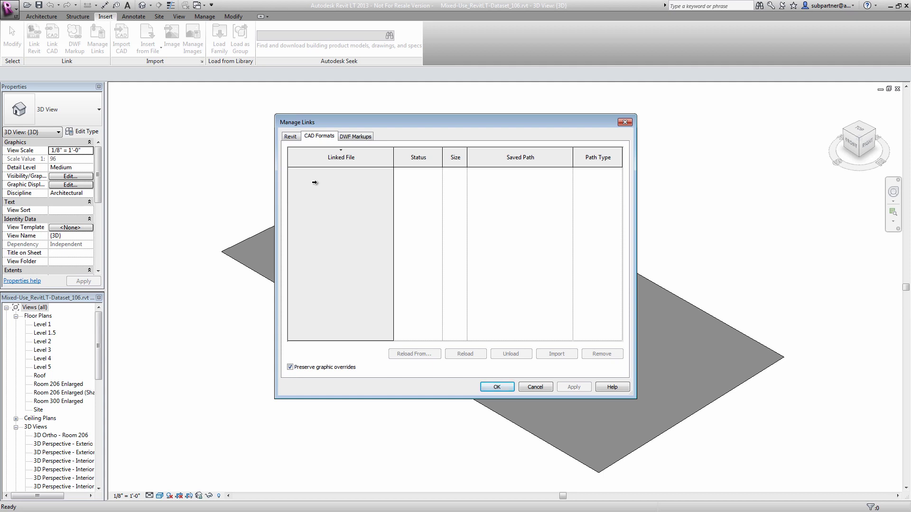
pyautogui.press('Escape')
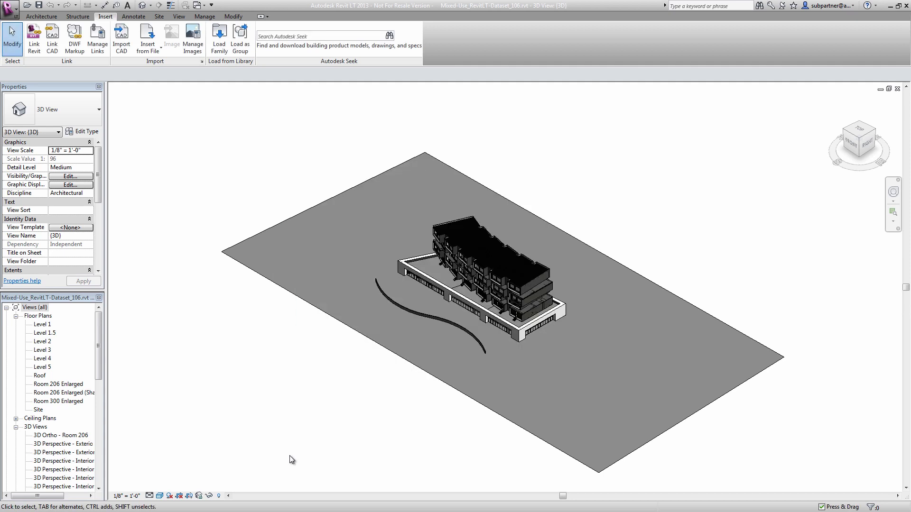